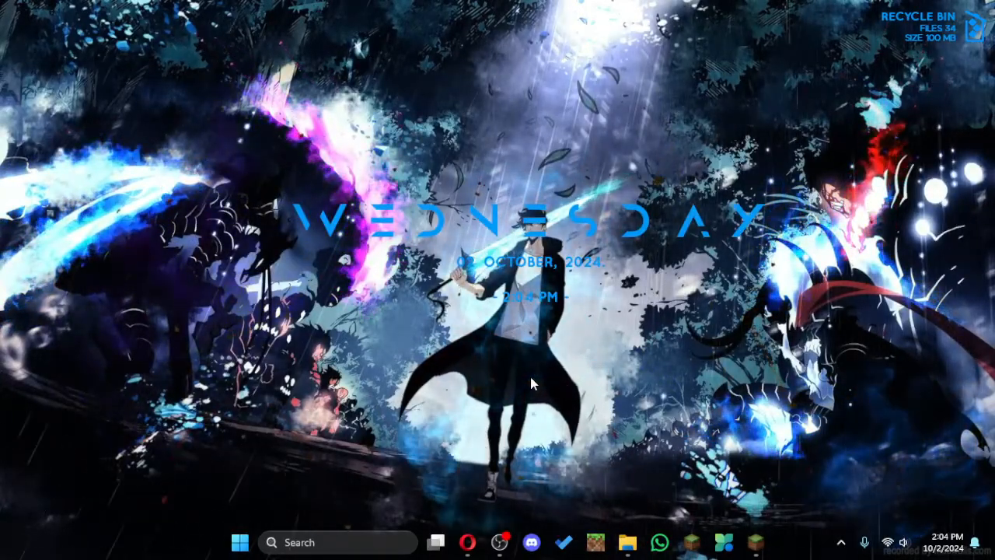
- Bring Opera forward showing the Ely.by account page
left_click(467, 542)
left_click(309, 44)
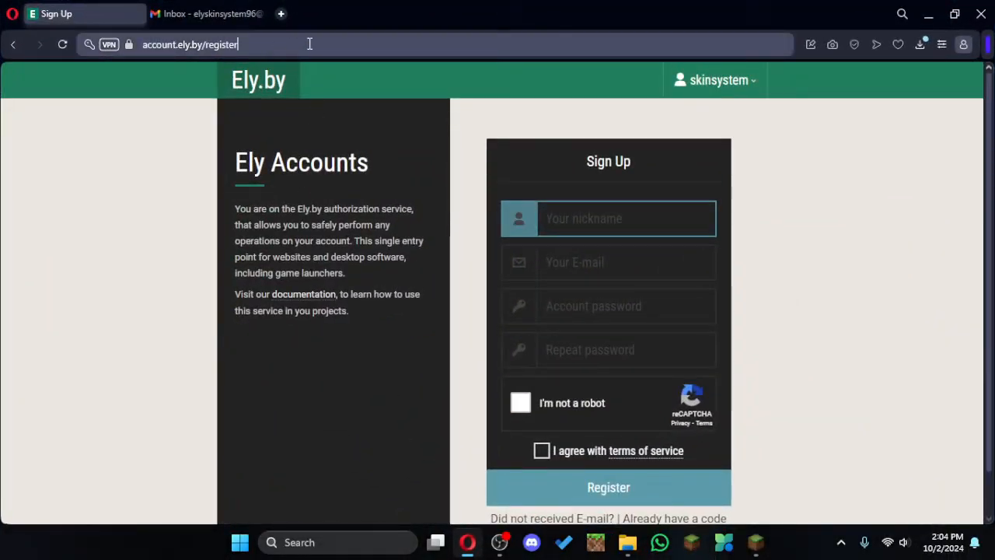
left_click(161, 267)
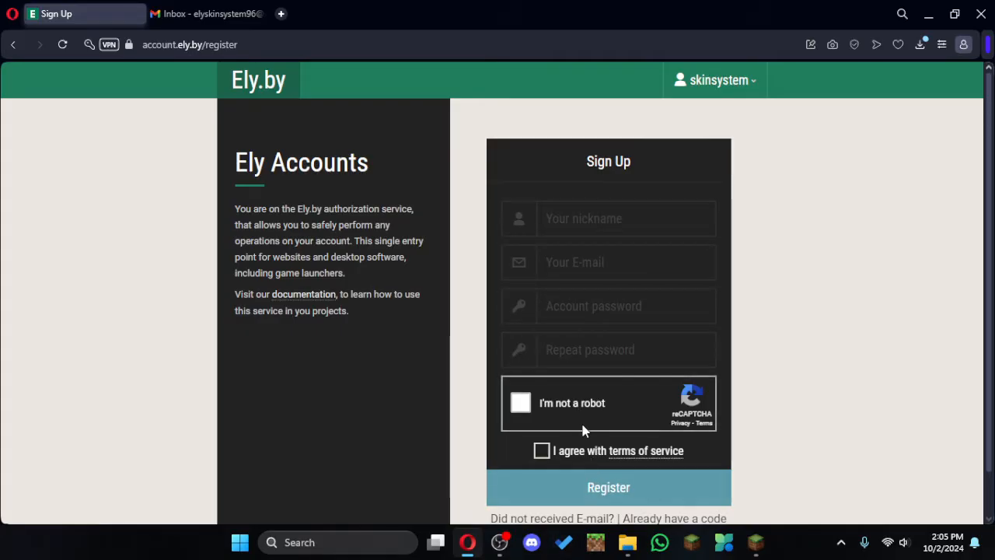
- Go to the signed-in account's Ely.by profile page via the account dropdown
left_click(715, 80)
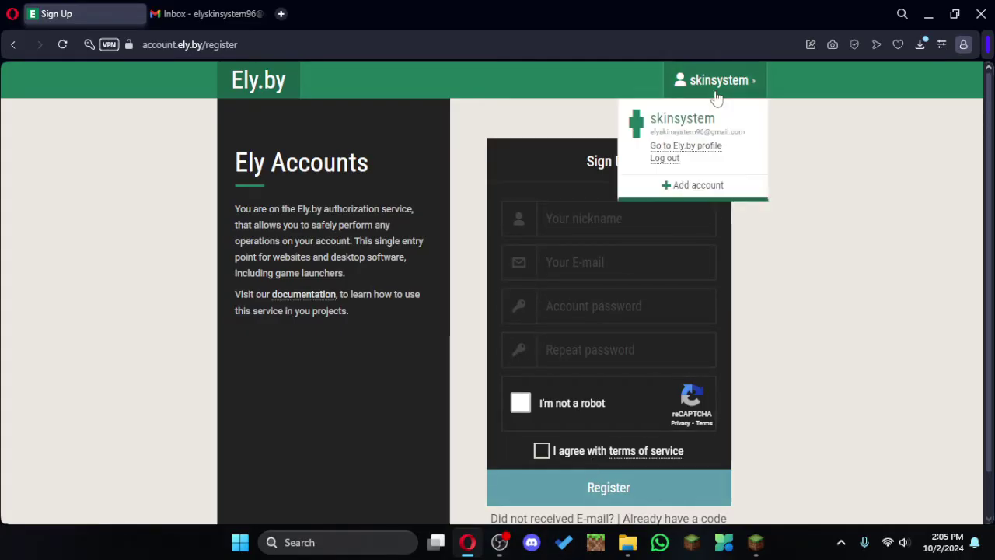
left_click(684, 146)
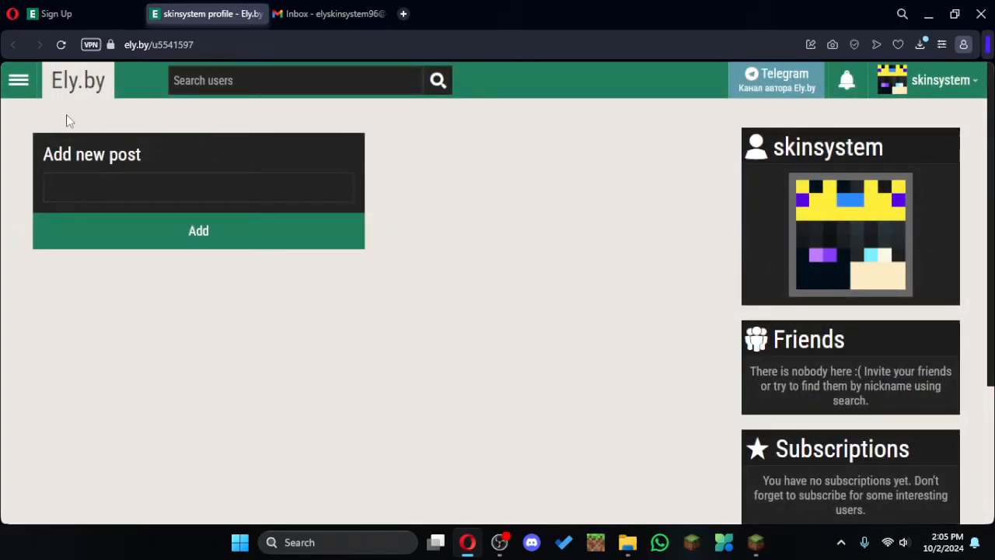
- Navigate to the Skins catalog and start adding a new skin
left_click(24, 84)
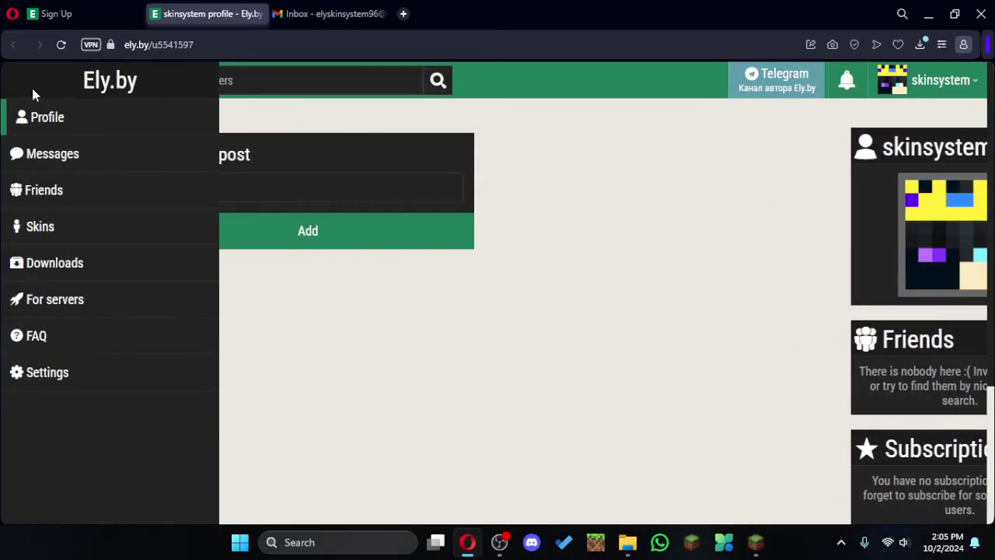
left_click(39, 226)
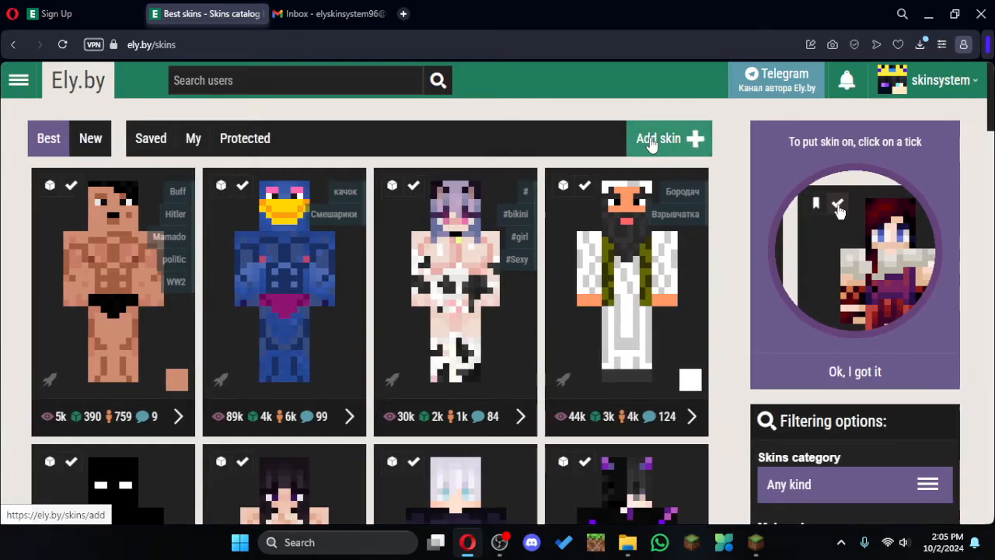
left_click(657, 138)
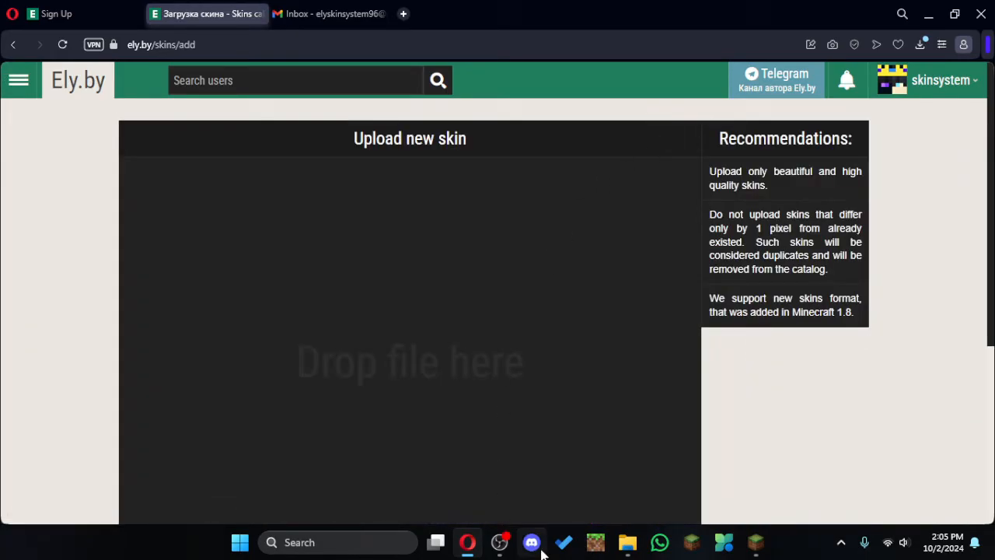
scroll(594, 416, "down", 3)
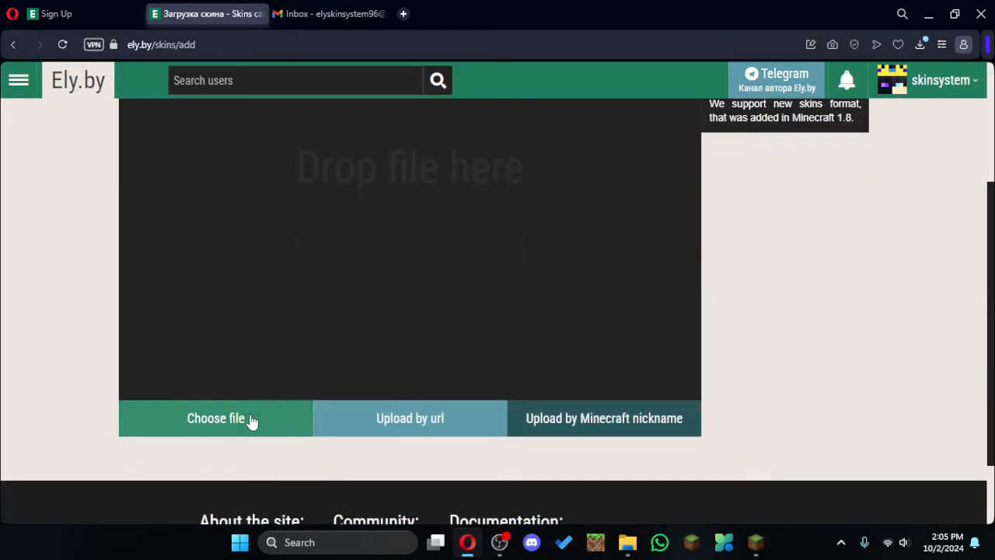
- Drag Skin.png from File Explorer onto the upload drop zone
left_click(627, 542)
left_click_drag(251, 128, 438, 316)
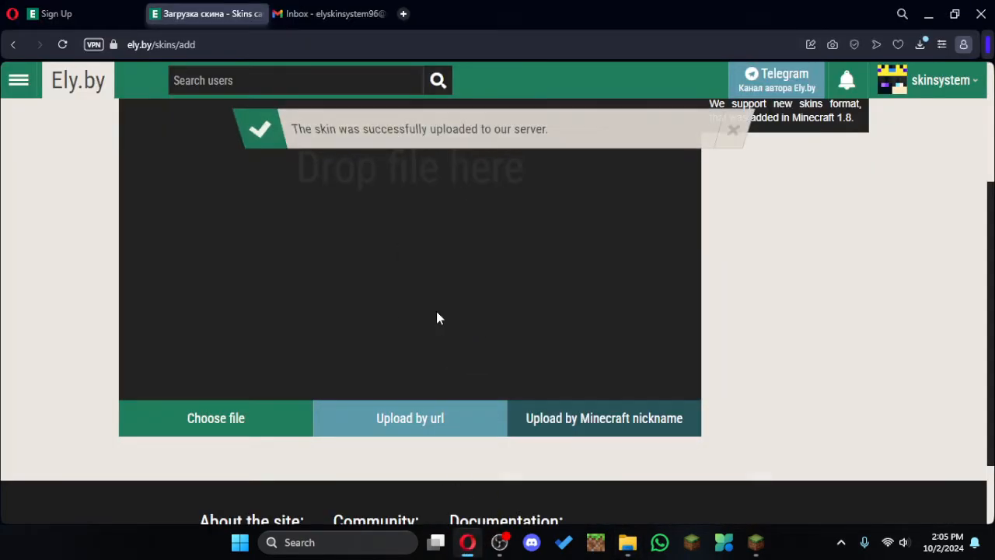
left_click(92, 211)
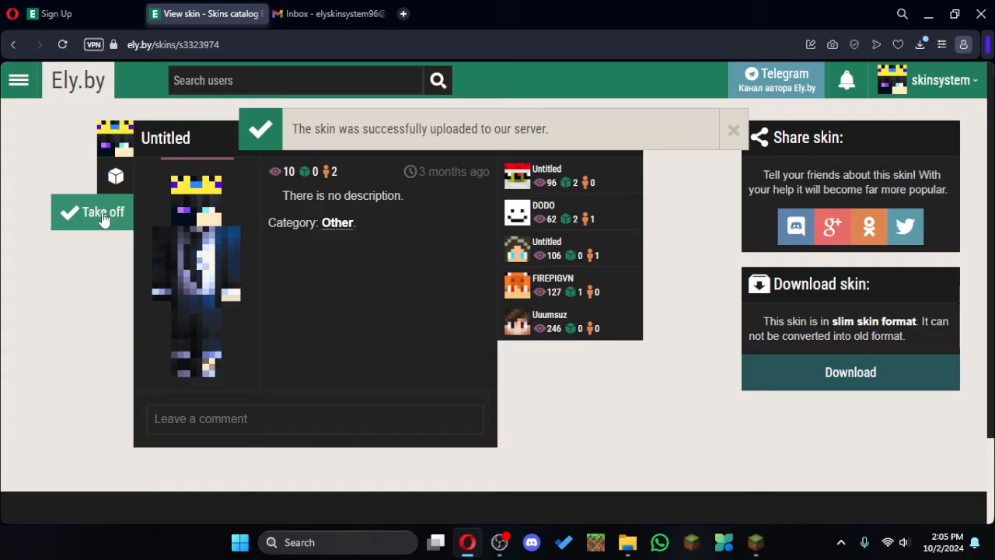
left_click(101, 214)
left_click(97, 221)
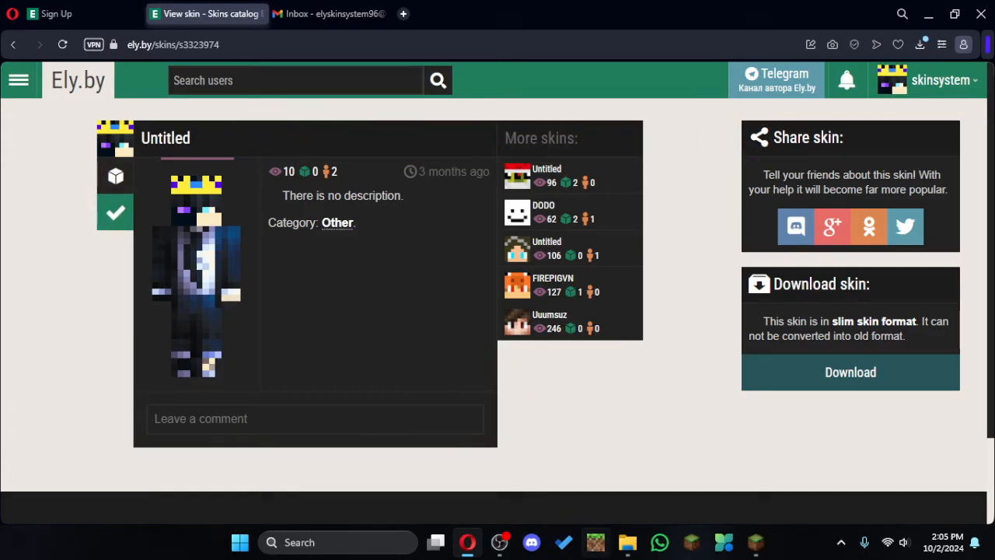
mouse_move(756, 541)
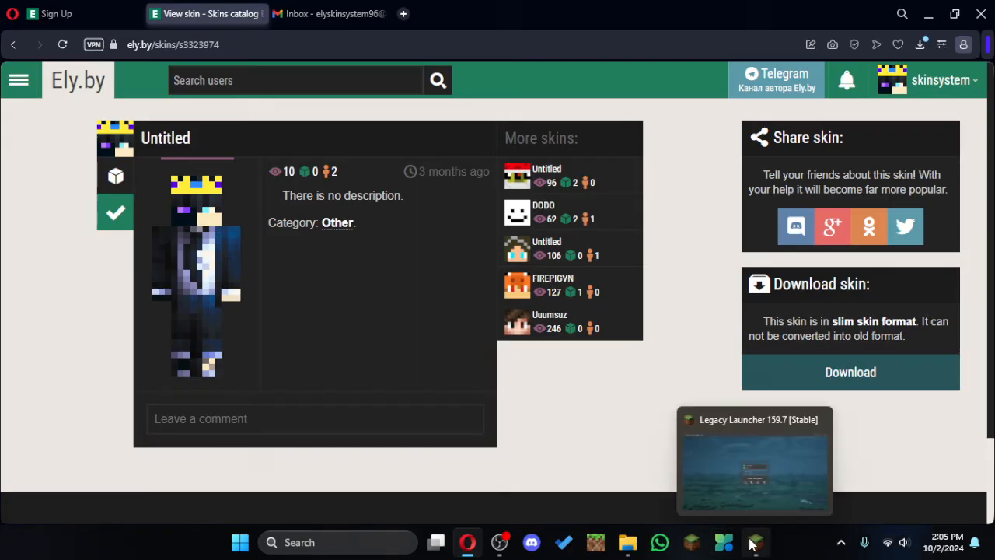
- In Legacy Launcher, go to Preferences > Manage accounts and start adding an account
left_click(753, 543)
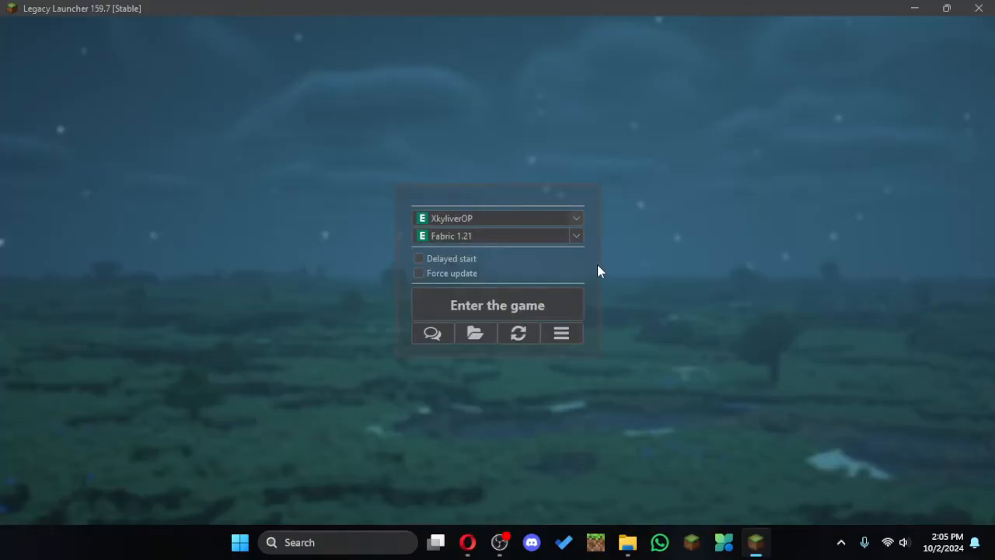
left_click(560, 336)
left_click(606, 386)
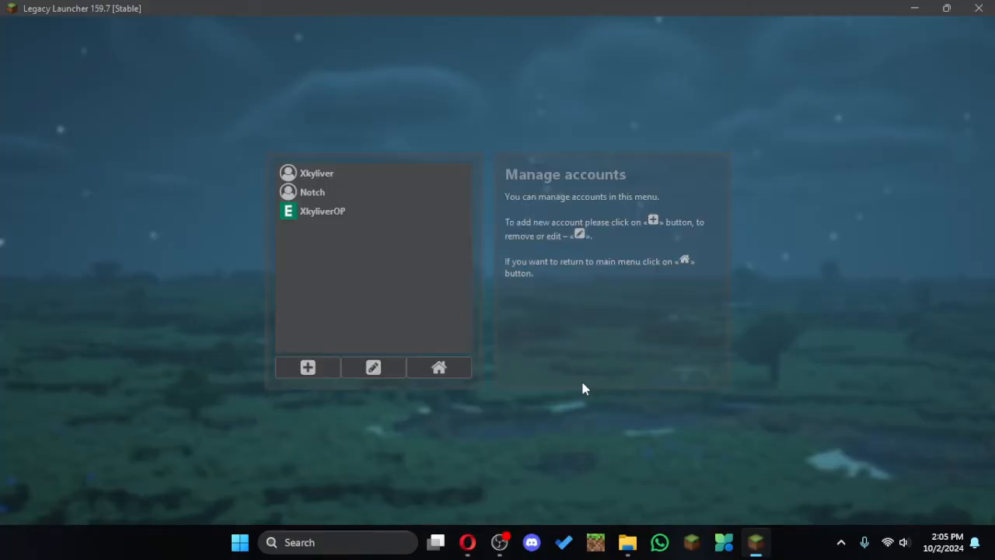
left_click(308, 366)
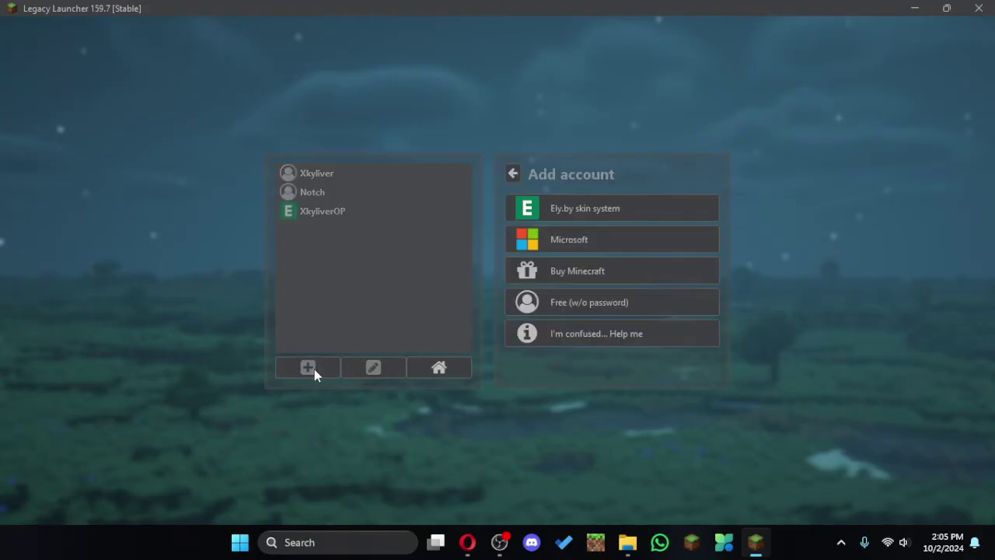
- Choose Ely.by skin system, log in via browser and authorize with the skinsystem account
left_click(576, 208)
left_click(592, 373)
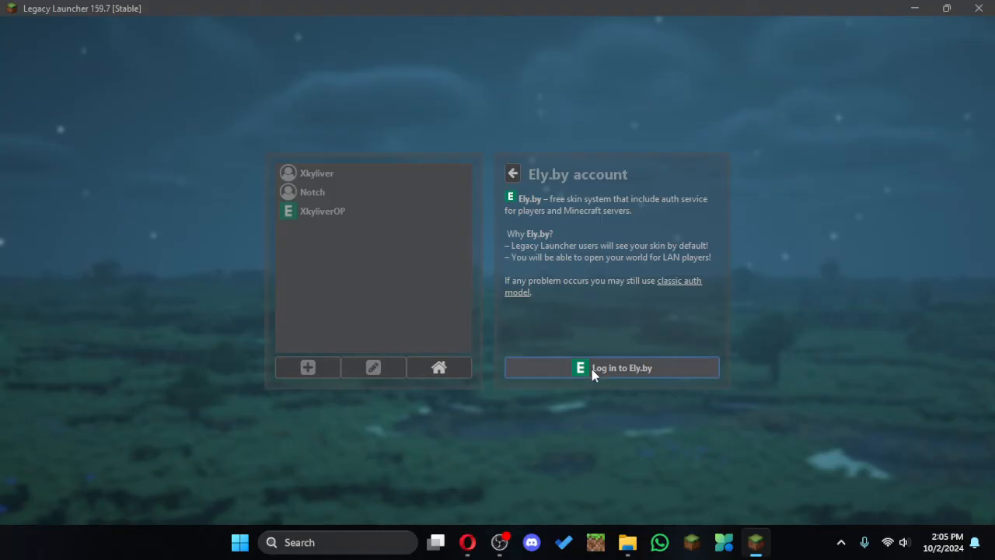
left_click(592, 373)
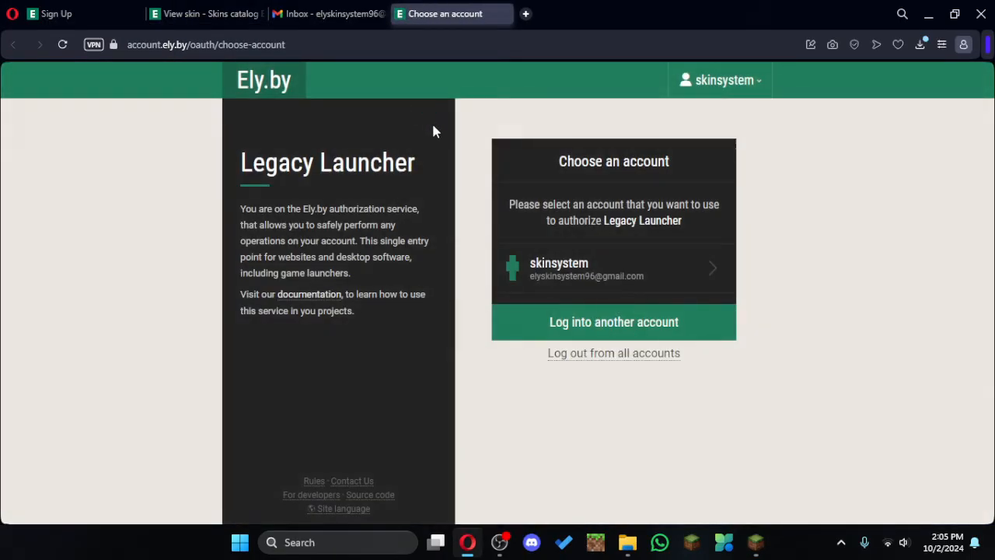
left_click(589, 264)
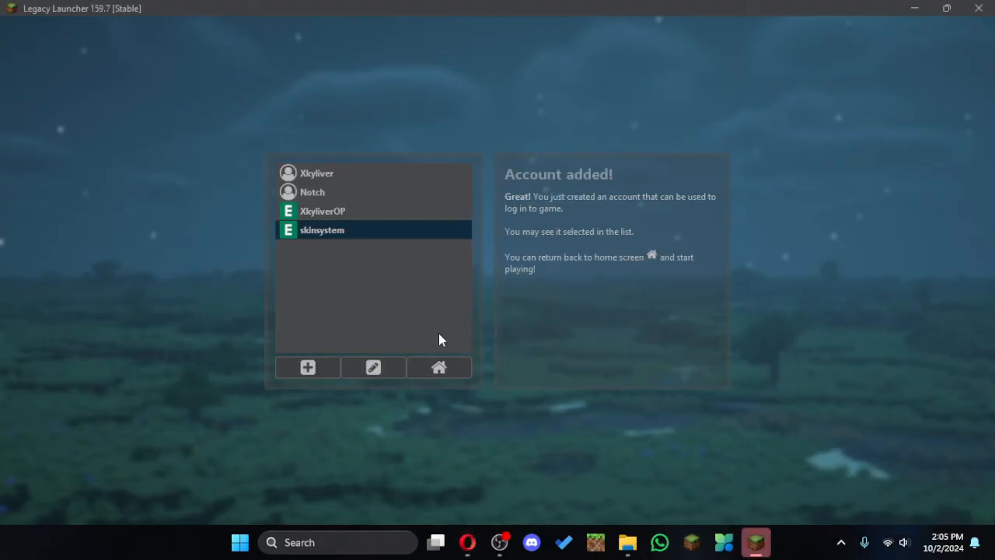
- Return to the home screen and confirm skinsystem is the selected account
left_click(455, 370)
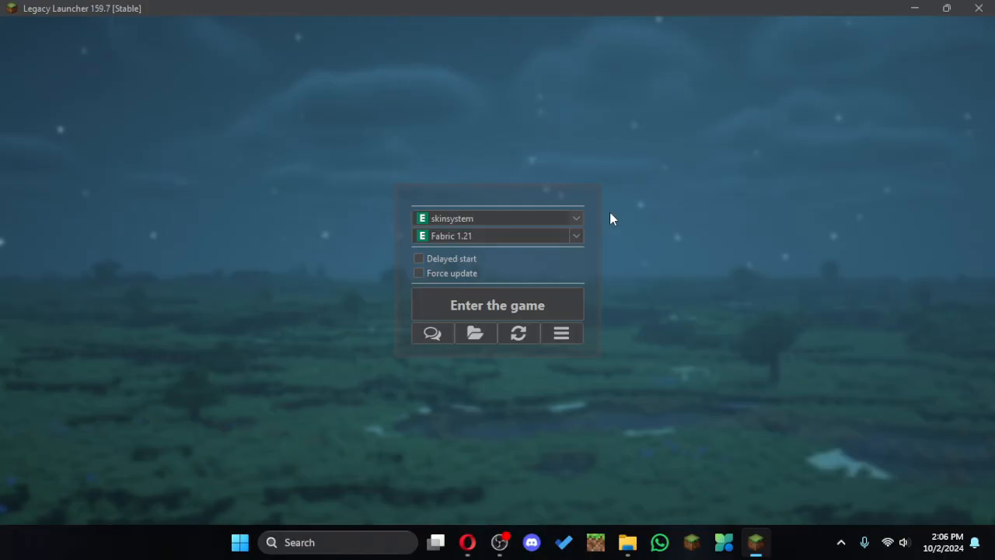
left_click(573, 217)
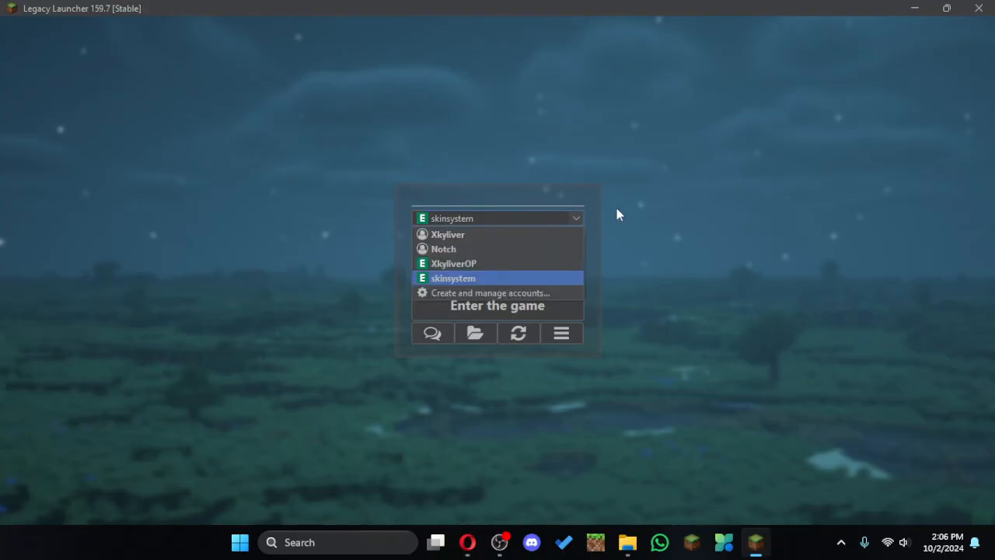
left_click(622, 207)
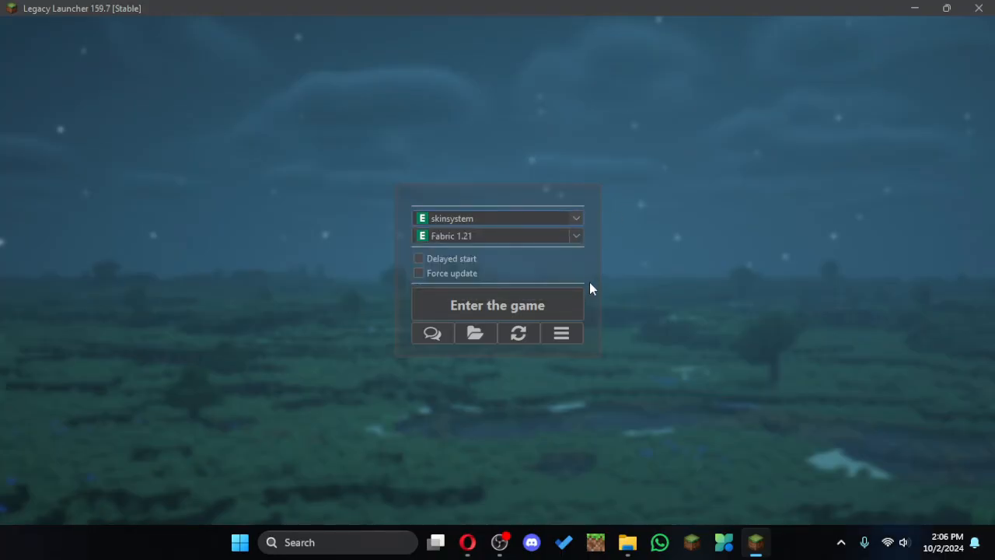